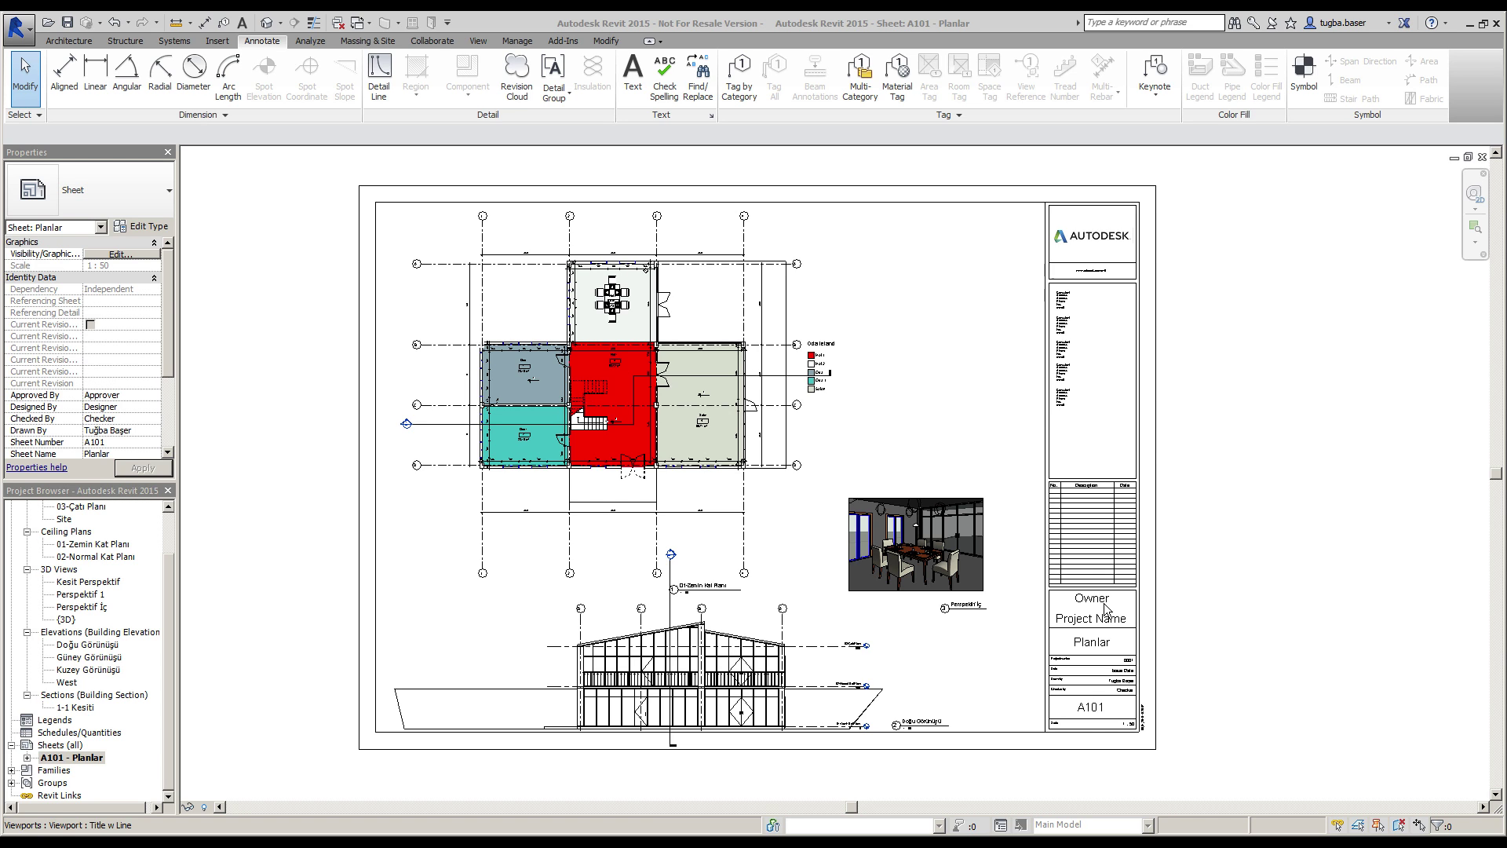
Show the Export submenu from the Revit application menu to list the export formats.
{"action": "left_click", "coordinate": [17, 29]}
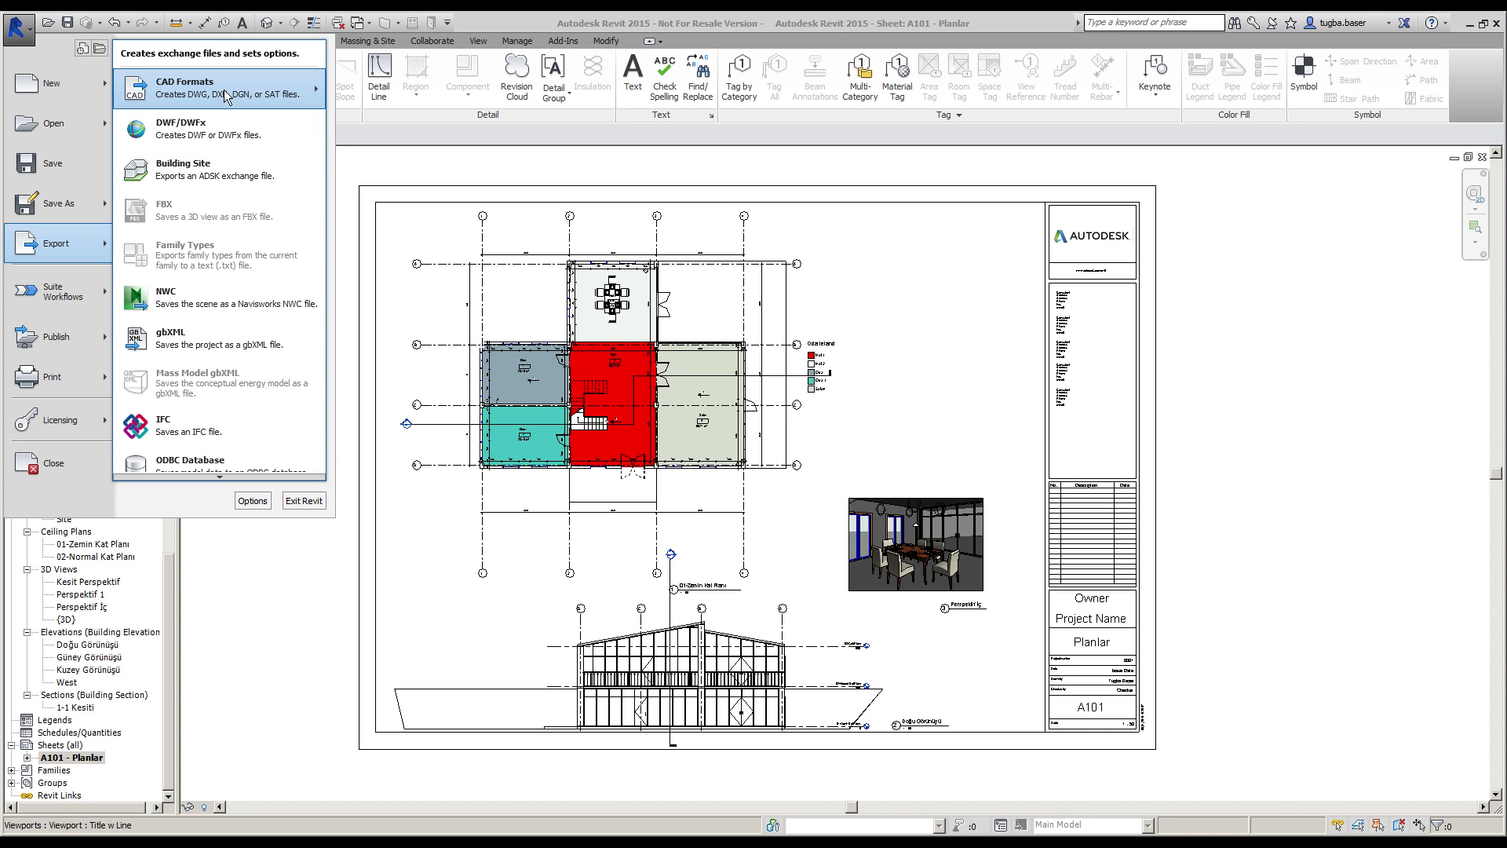
Start a CAD Formats > DWG export of sheet A101 - Planlar.
{"action": "mouse_move", "coordinate": [218, 87]}
{"action": "left_click", "coordinate": [360, 81]}
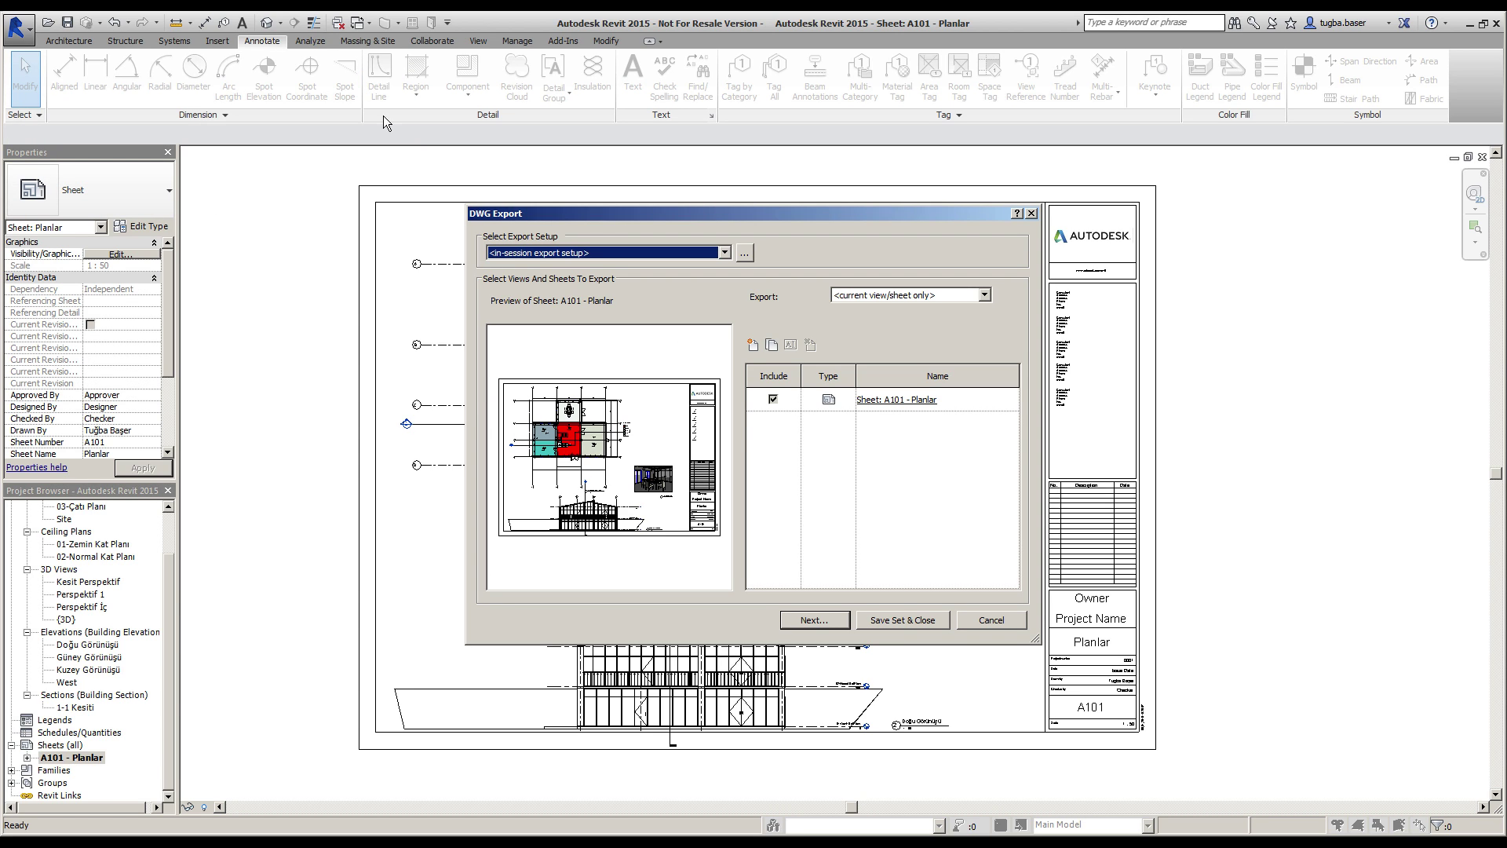
Open the in-session export setup in the Modify DWG/DXF Export Setup dialog.
{"action": "left_click", "coordinate": [744, 253]}
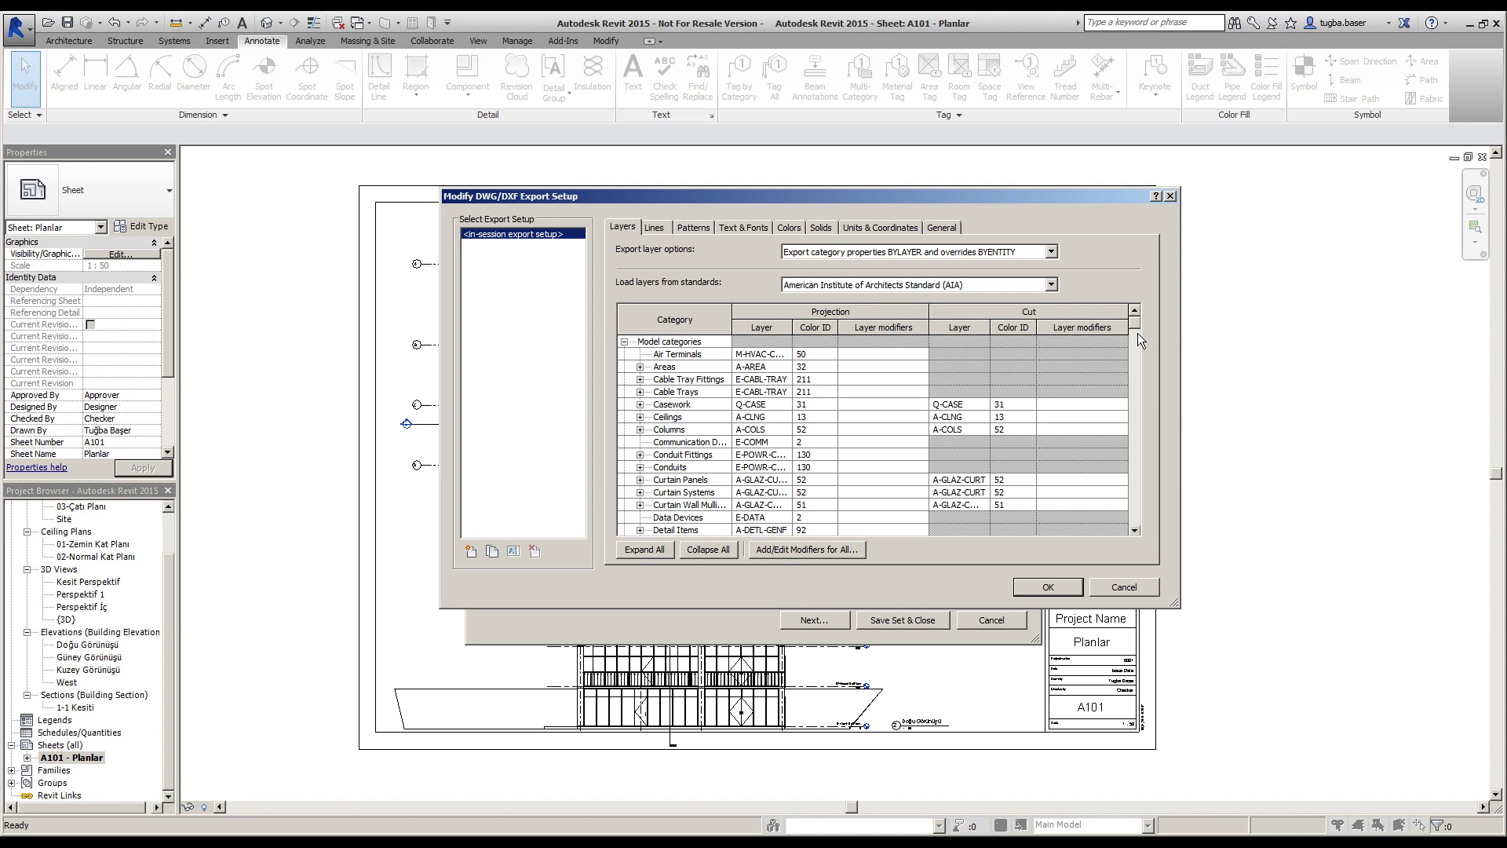
Scroll the Layers category table down until the Doors row is visible.
{"action": "mouse_move", "coordinate": [1134, 324]}
{"action": "left_mouse_down"}
{"action": "mouse_move", "coordinate": [1135, 527]}
{"action": "mouse_move", "coordinate": [1122, 306]}
{"action": "left_mouse_up"}
{"action": "left_click_drag", "start_coordinate": [1133, 327], "coordinate": [1134, 336]}
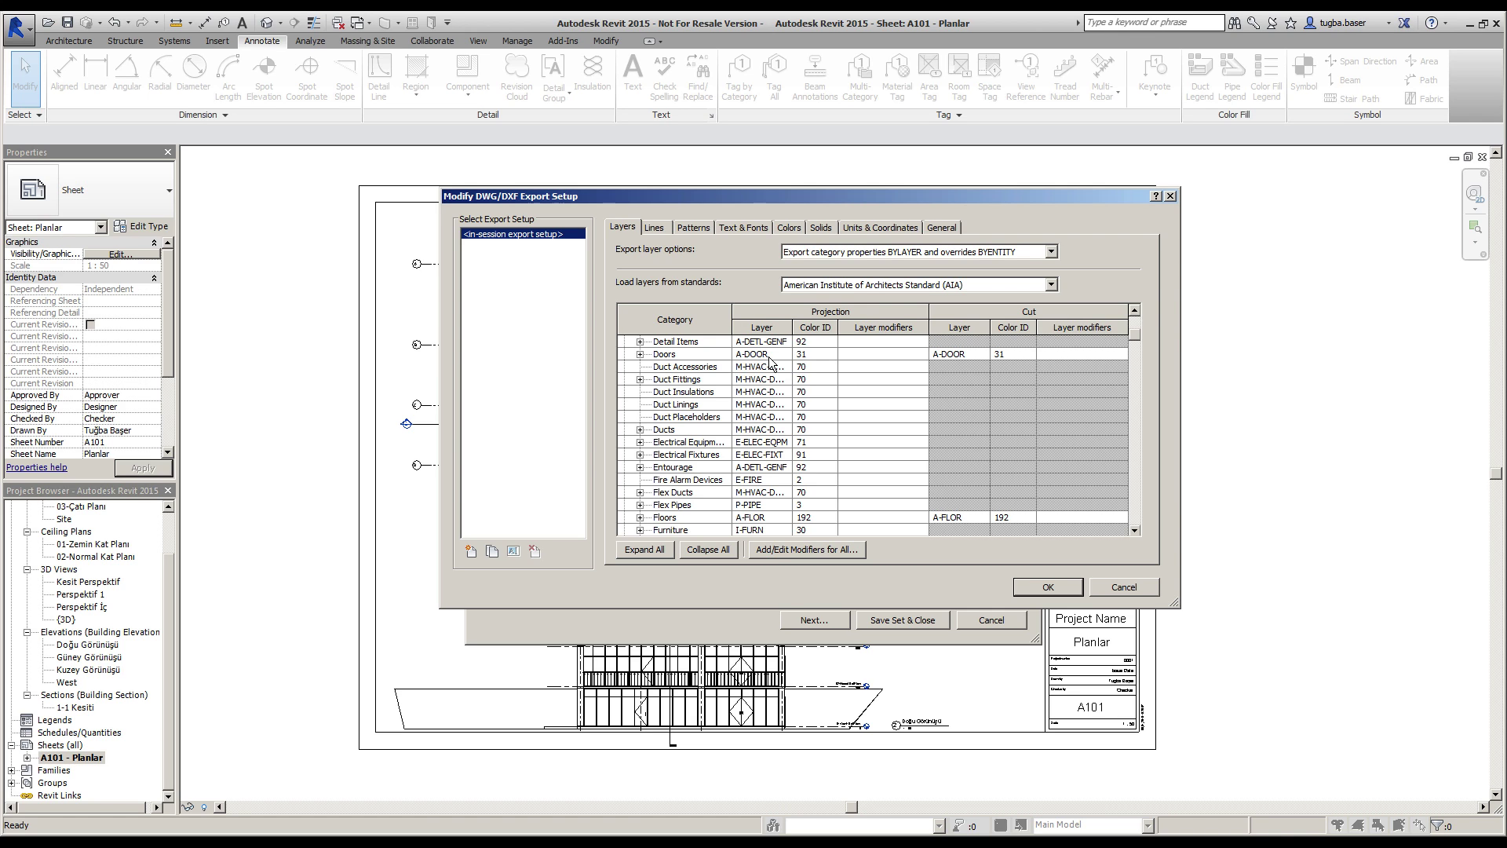
Change the Doors projection layer from A-DOOR to 'Kapı', then edit its cut layer and colour.
{"action": "left_click", "coordinate": [770, 358]}
{"action": "left_click", "coordinate": [773, 358]}
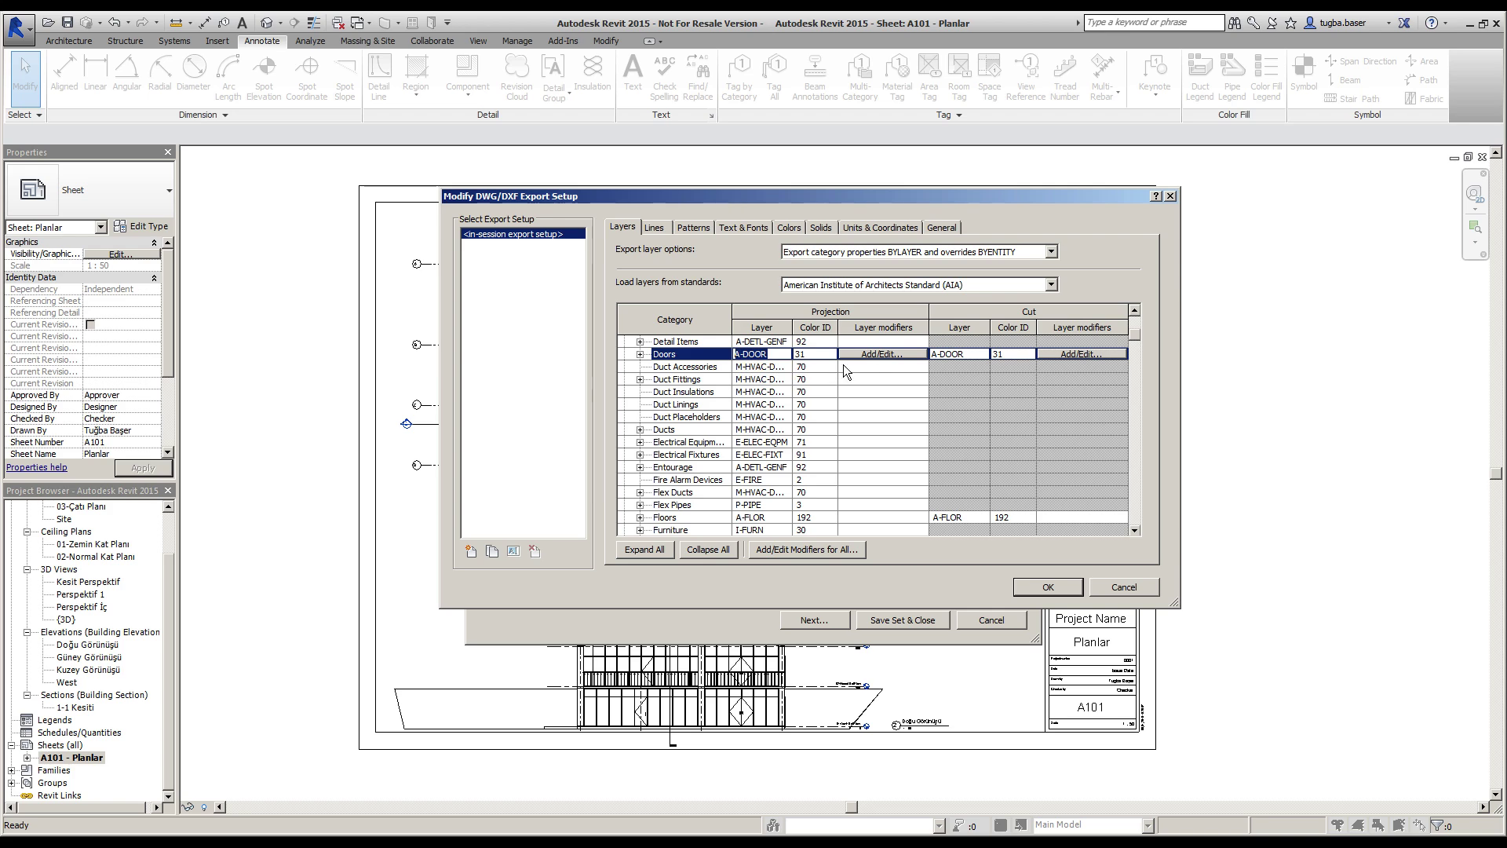
{"action": "left_click", "coordinate": [779, 354]}
{"action": "left_click_drag", "start_coordinate": [779, 355], "coordinate": [735, 355]}
{"action": "type", "text": "Kapı"}
{"action": "left_click_drag", "start_coordinate": [959, 354], "coordinate": [913, 356]}
{"action": "type", "text": "kap"}
{"action": "key", "text": "BackSpace"}
{"action": "key", "text": "BackSpace"}
{"action": "left_click", "coordinate": [808, 359]}
Set the DWG unit to Centimeter on Units & Coordinates and accept the export setup.
{"action": "left_click", "coordinate": [877, 232]}
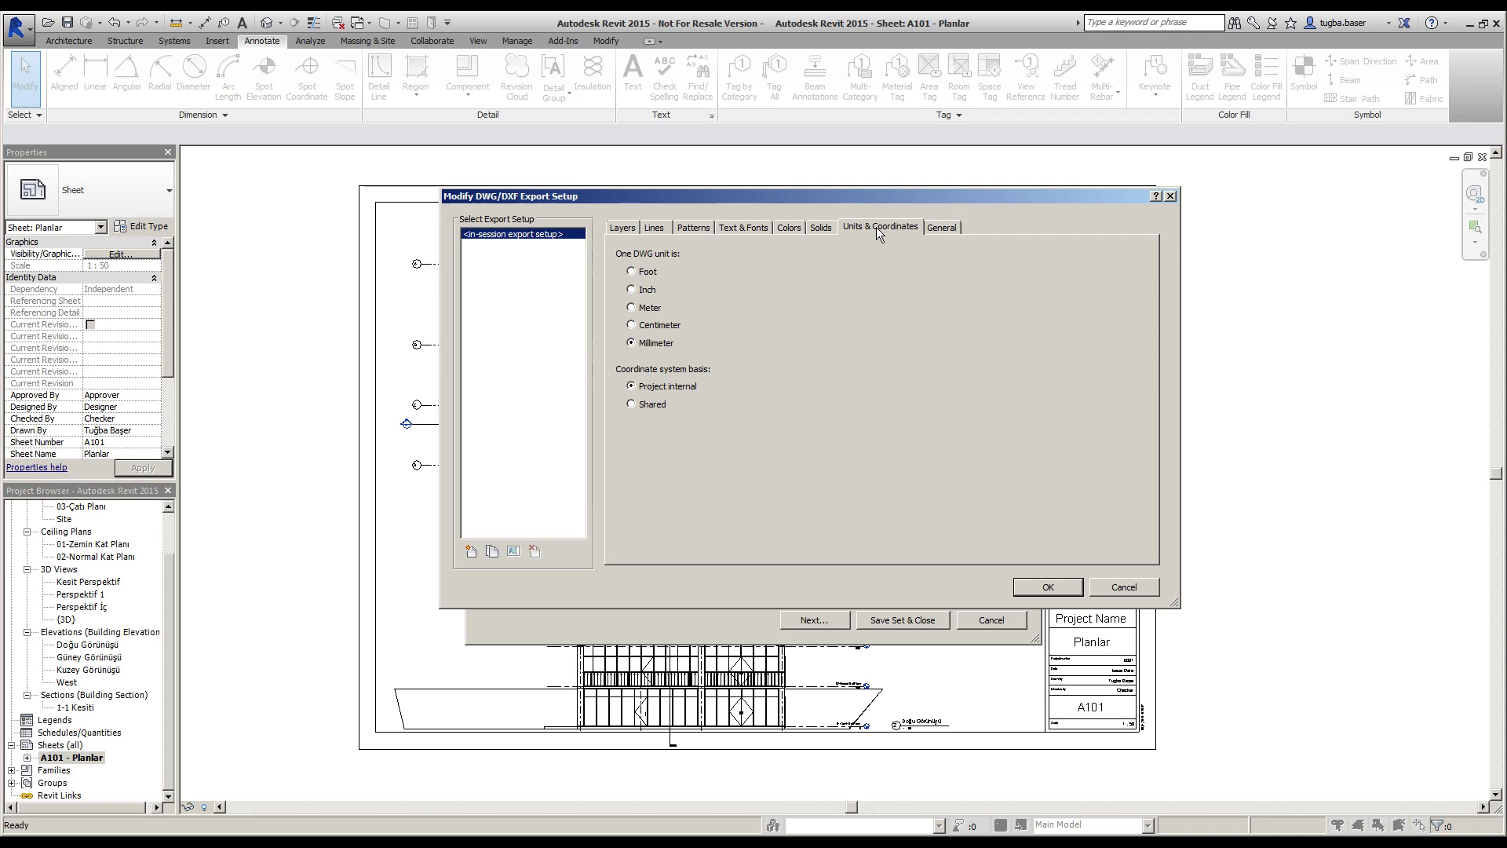
{"action": "left_click", "coordinate": [631, 325]}
{"action": "left_click", "coordinate": [1049, 587]}
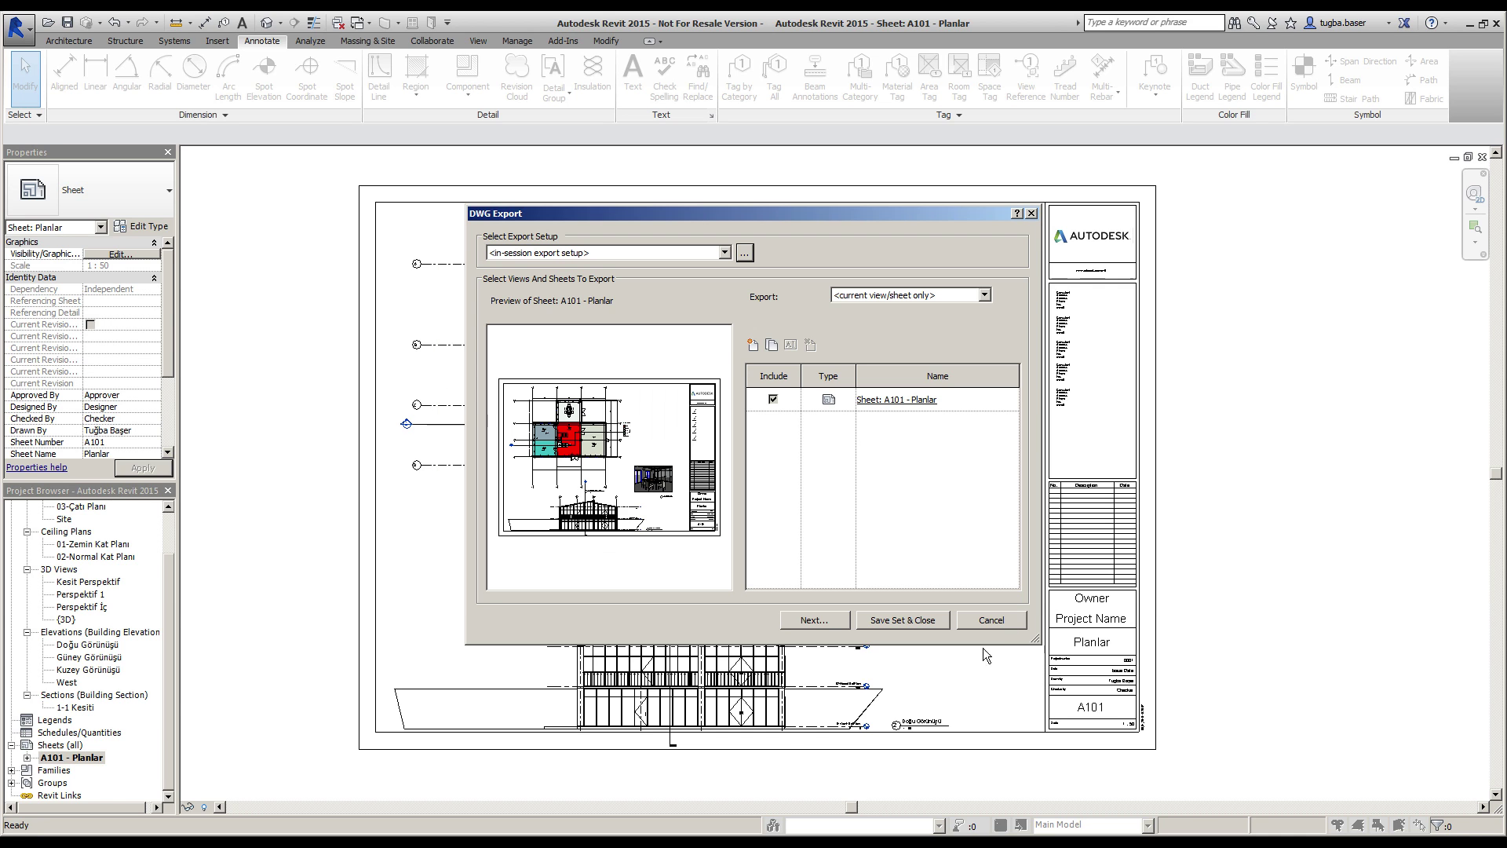
Continue from DWG Export to the Save to Target Folder dialog.
{"action": "left_click", "coordinate": [823, 620]}
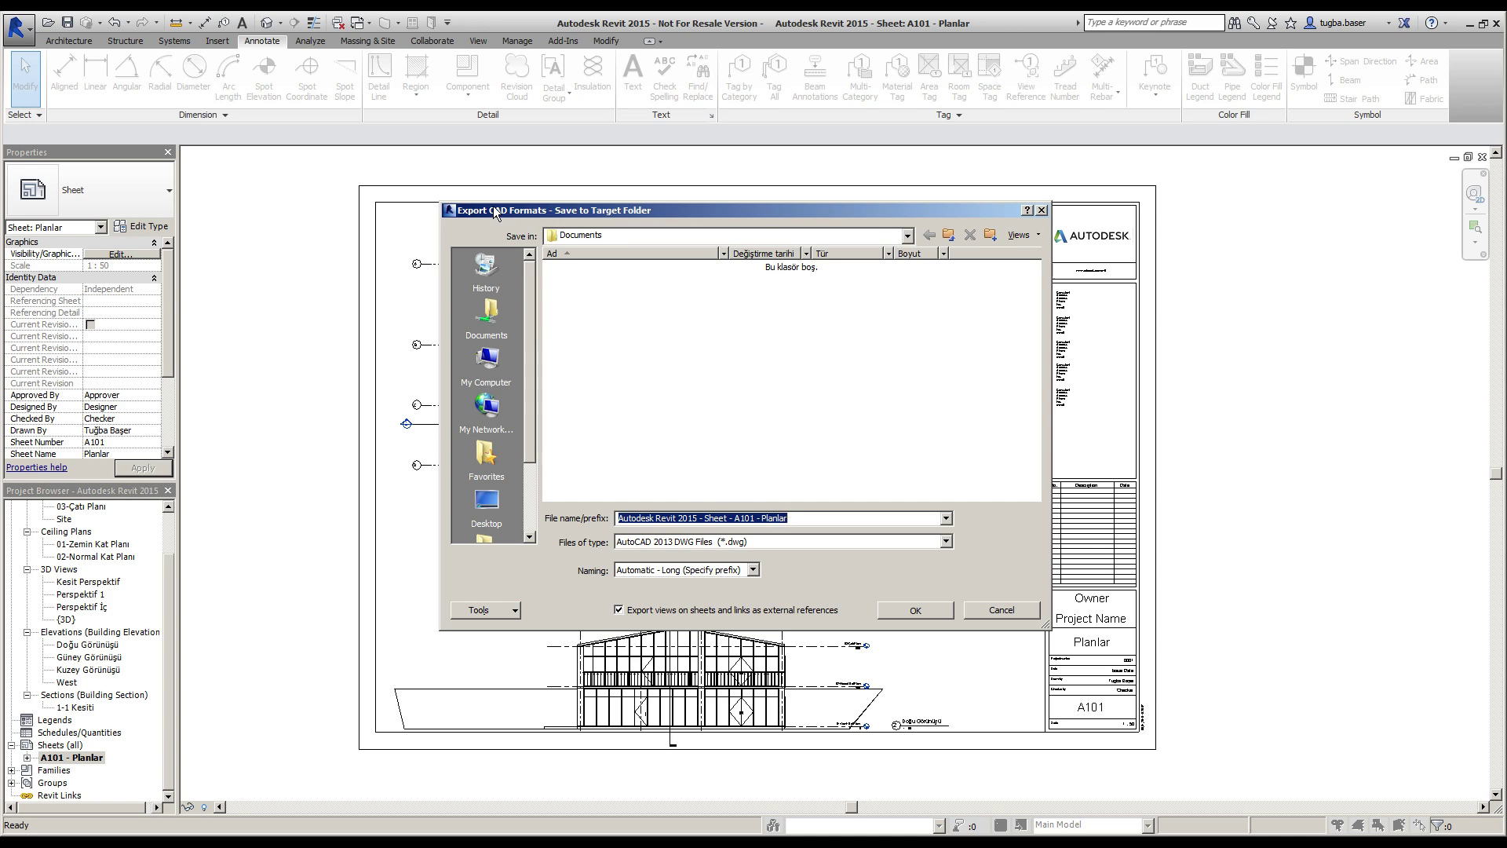
Browse to the Video Yardımcı Dosyaları folder on the Desktop.
{"action": "left_click_drag", "start_coordinate": [529, 356], "coordinate": [534, 440]}
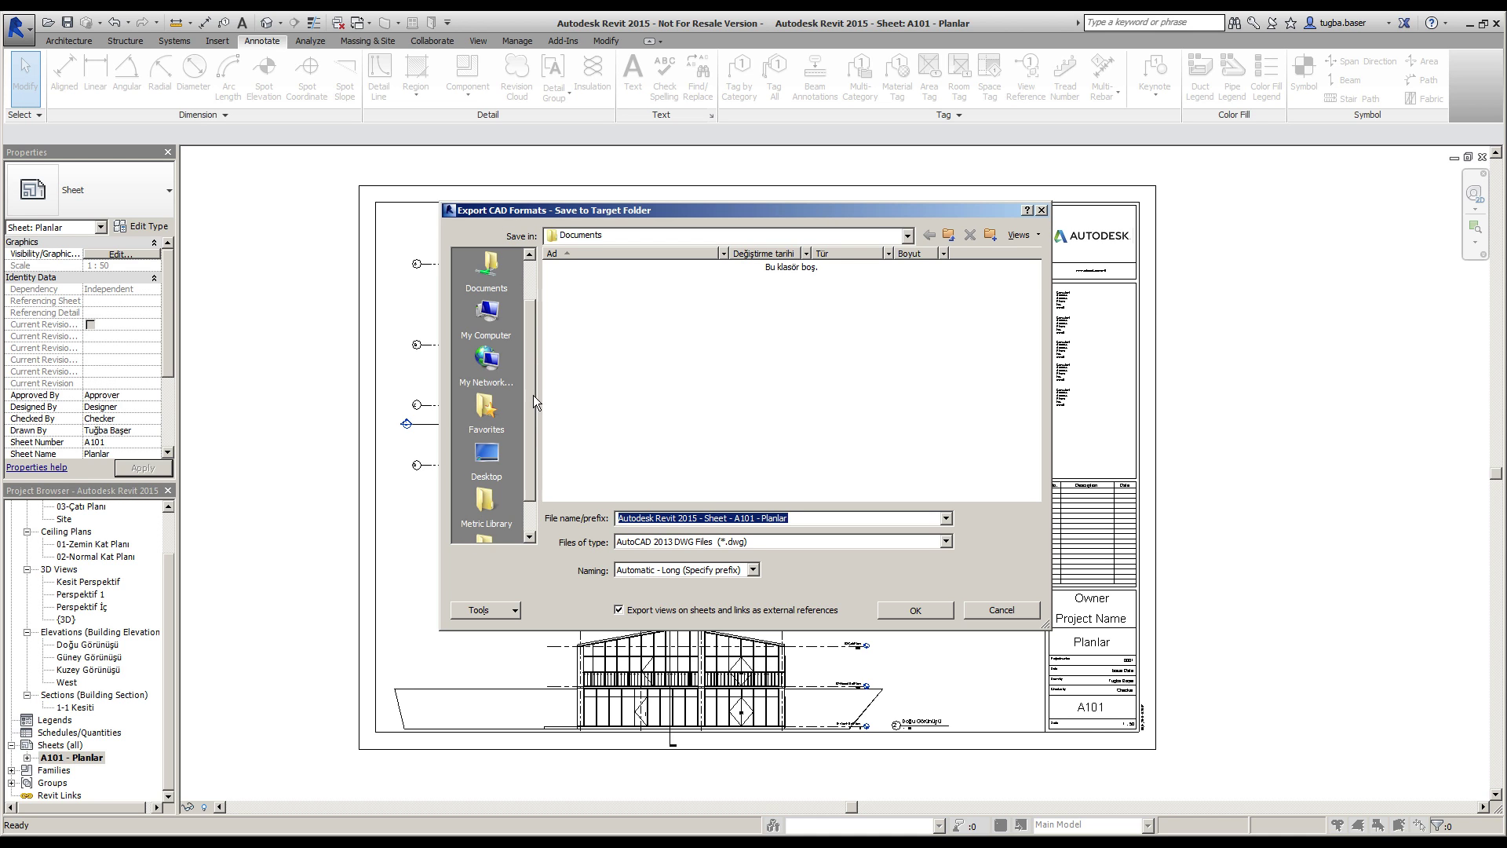
{"action": "left_click", "coordinate": [502, 414]}
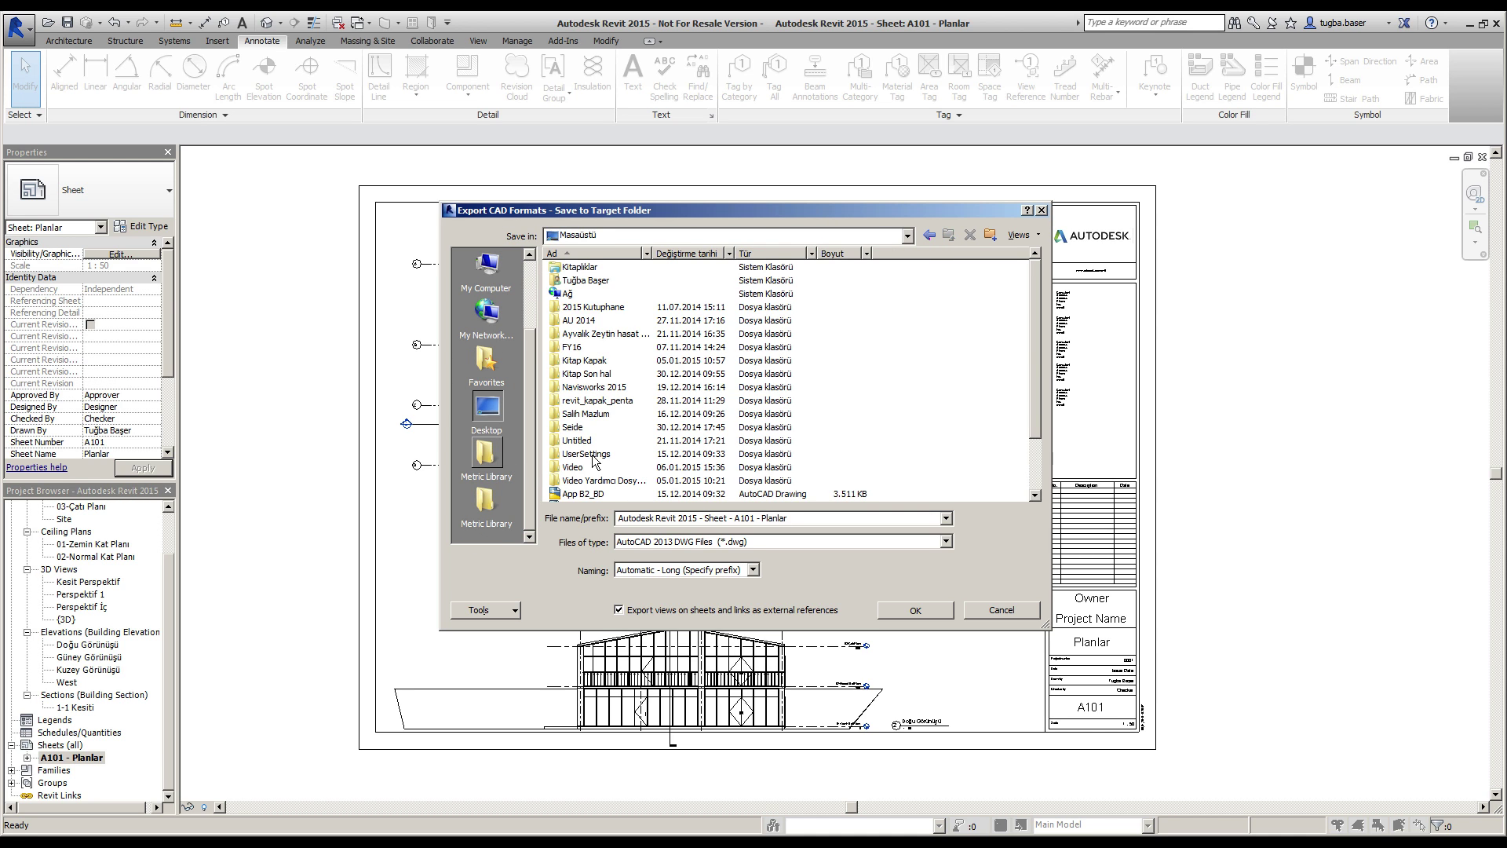
{"action": "double_click", "coordinate": [587, 482]}
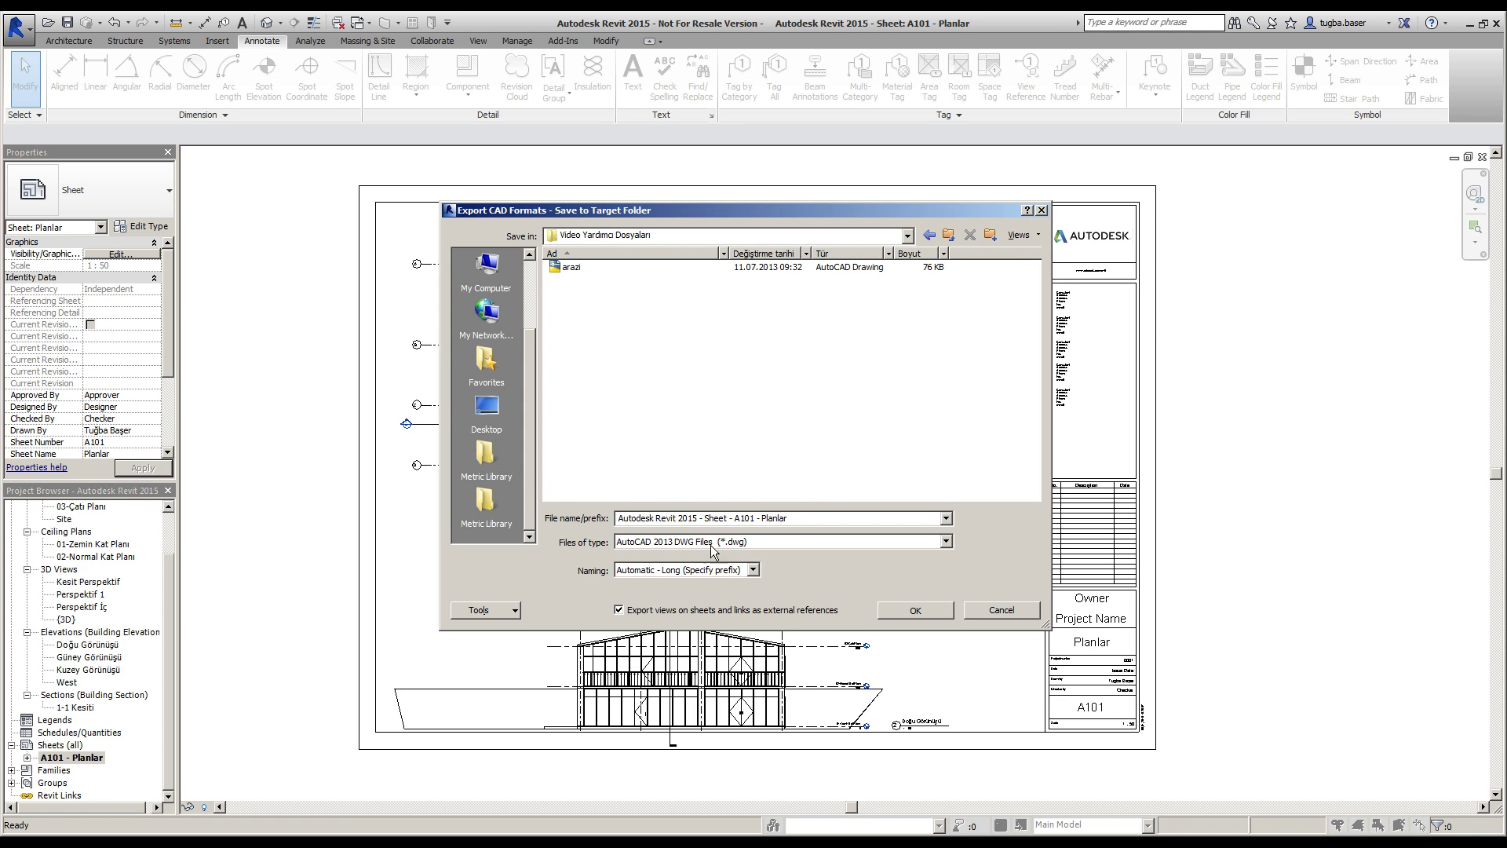
Check the file name, keep AutoCAD 2013 DWG Files as type, and export the sheet.
{"action": "left_click", "coordinate": [801, 522]}
{"action": "left_click_drag", "start_coordinate": [802, 522], "coordinate": [614, 521]}
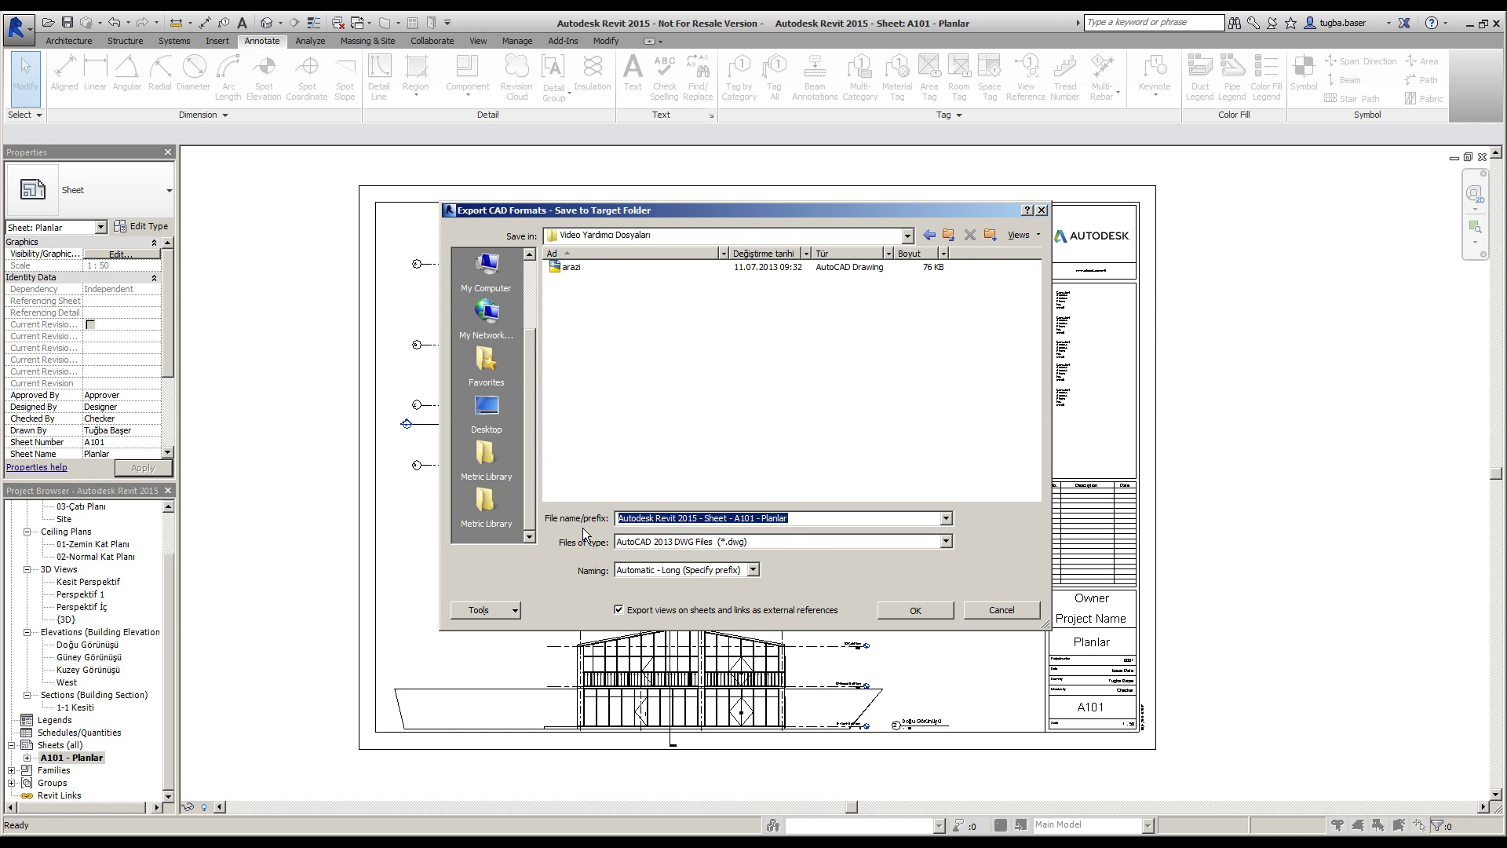
{"action": "left_click", "coordinate": [807, 543]}
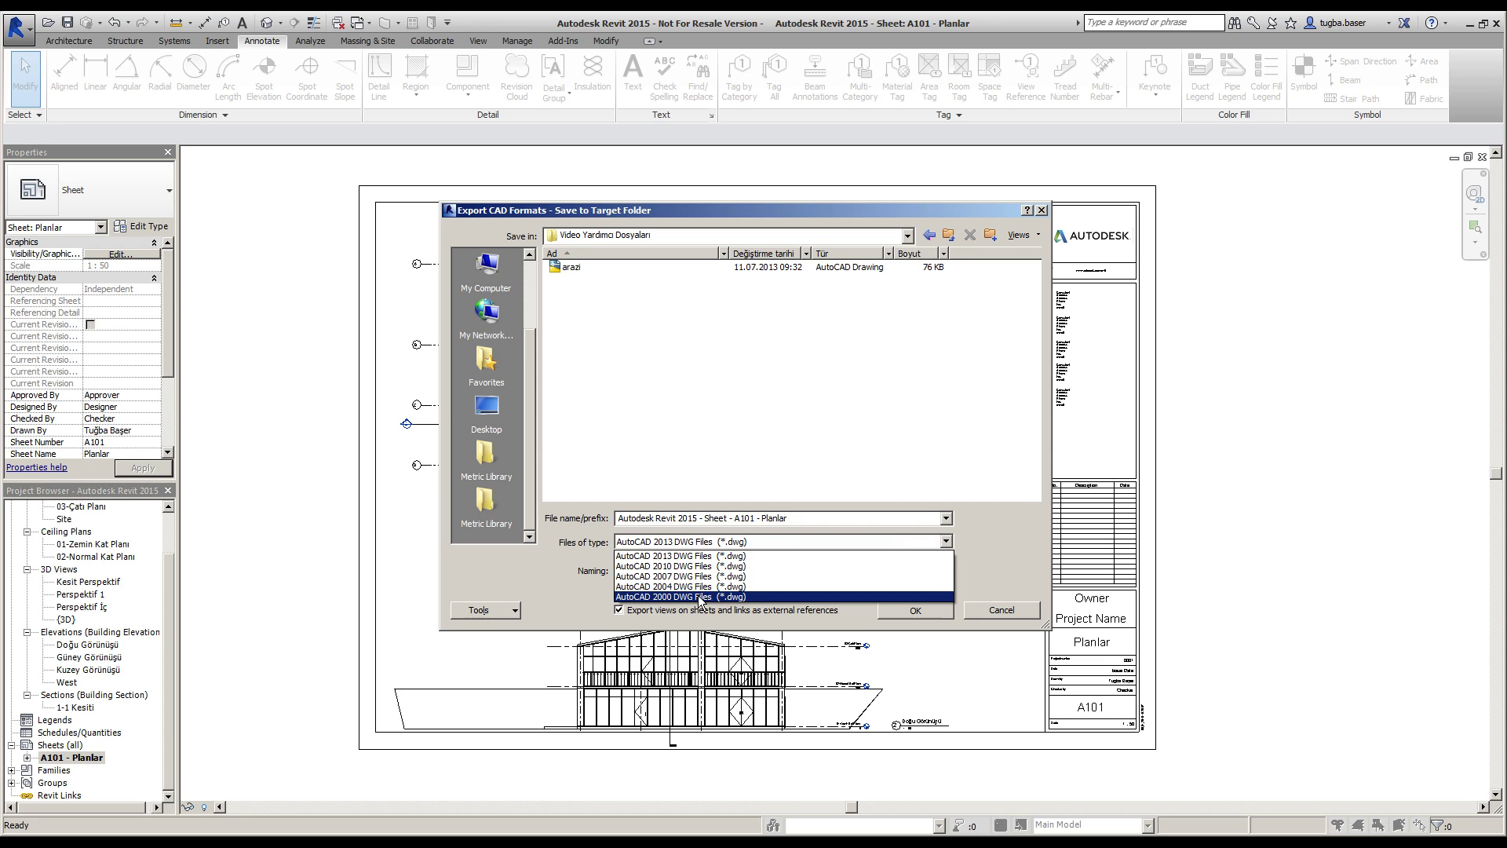
{"action": "left_click", "coordinate": [718, 555]}
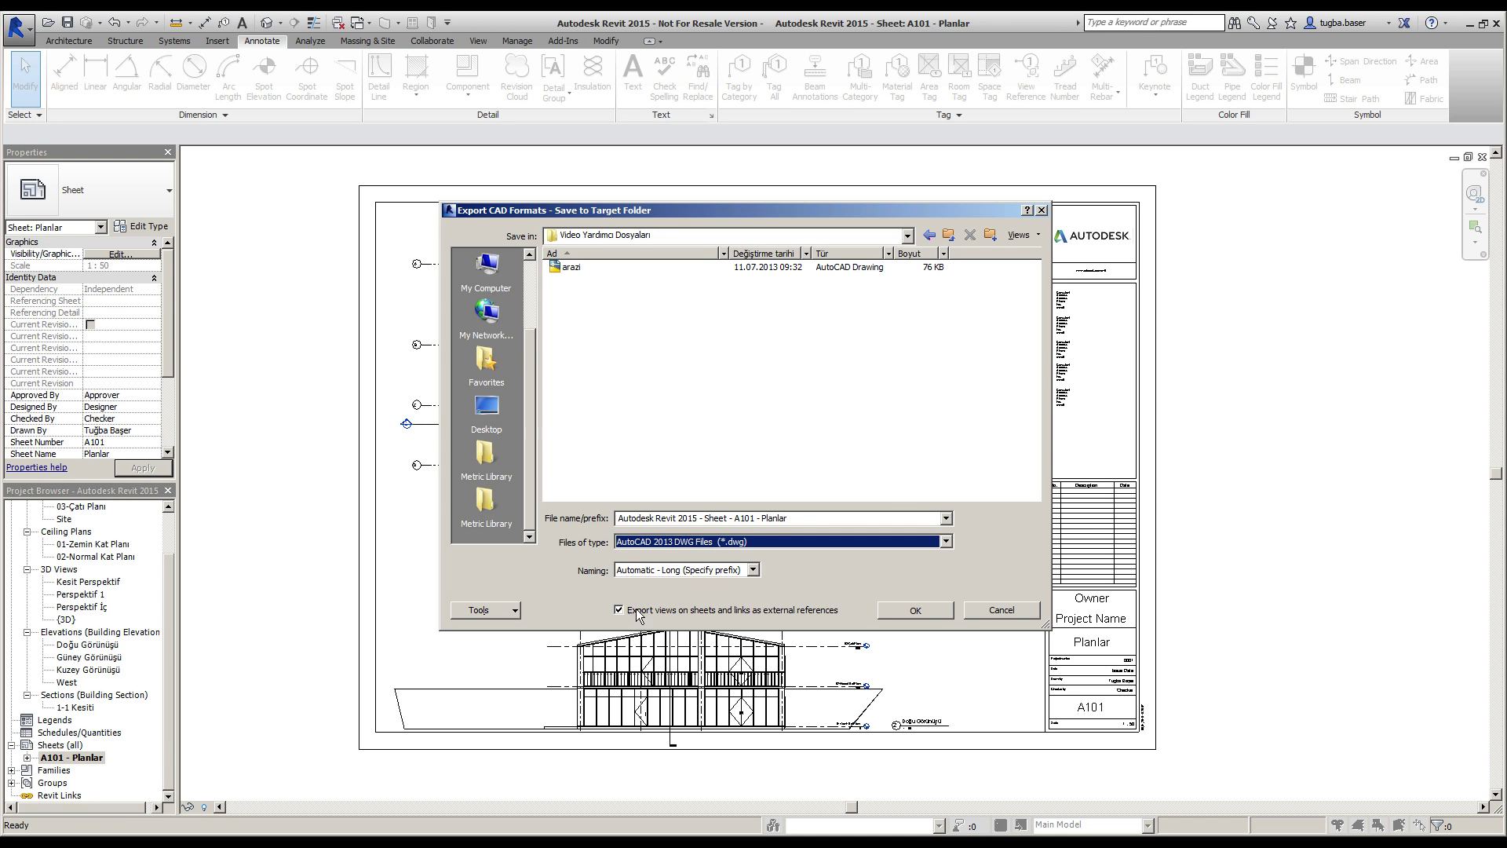
{"action": "left_click", "coordinate": [921, 612]}
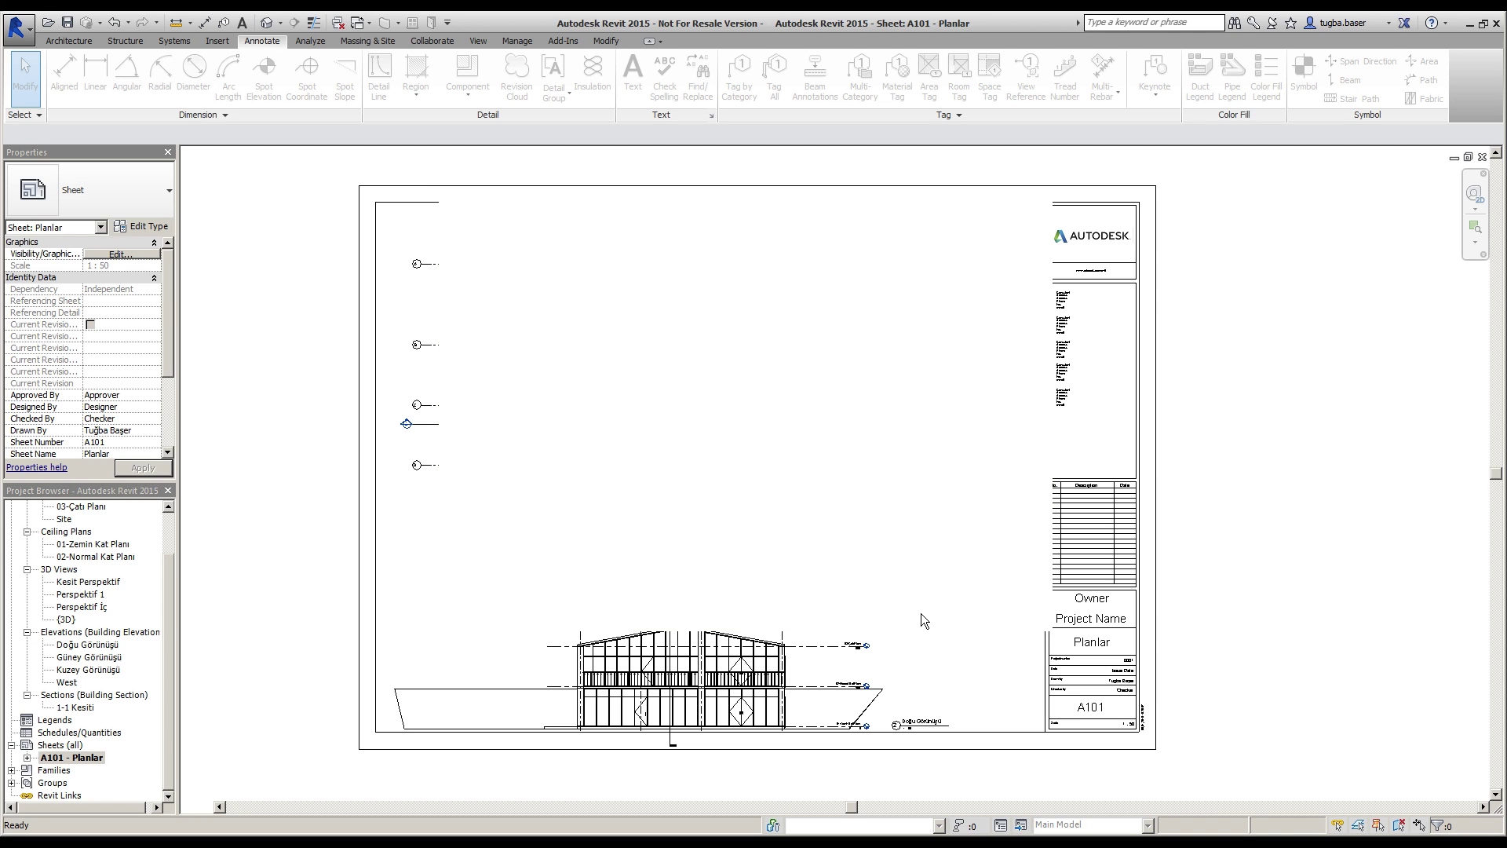